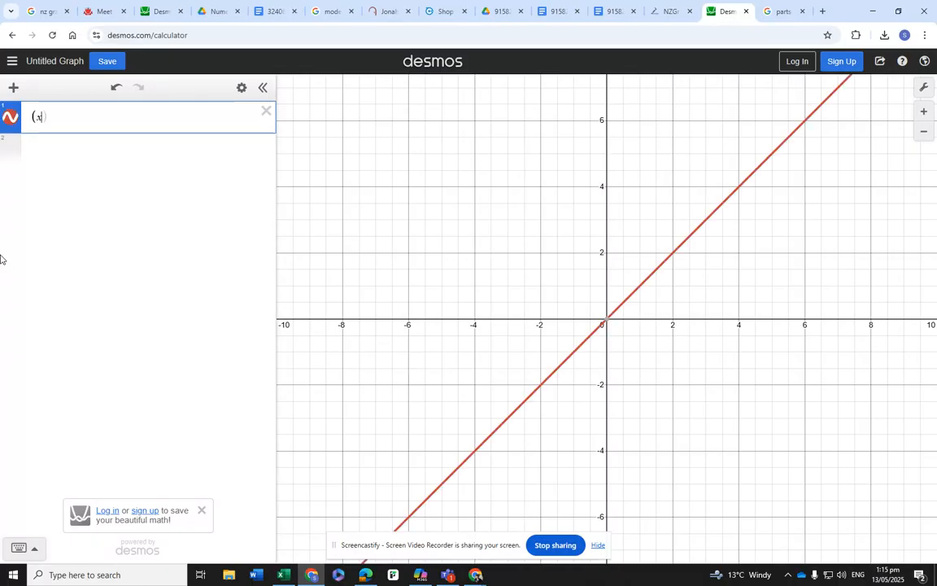
- Complete the first term of the equation in expression 1 as (x+a)^2 divided by c
type("+a)")
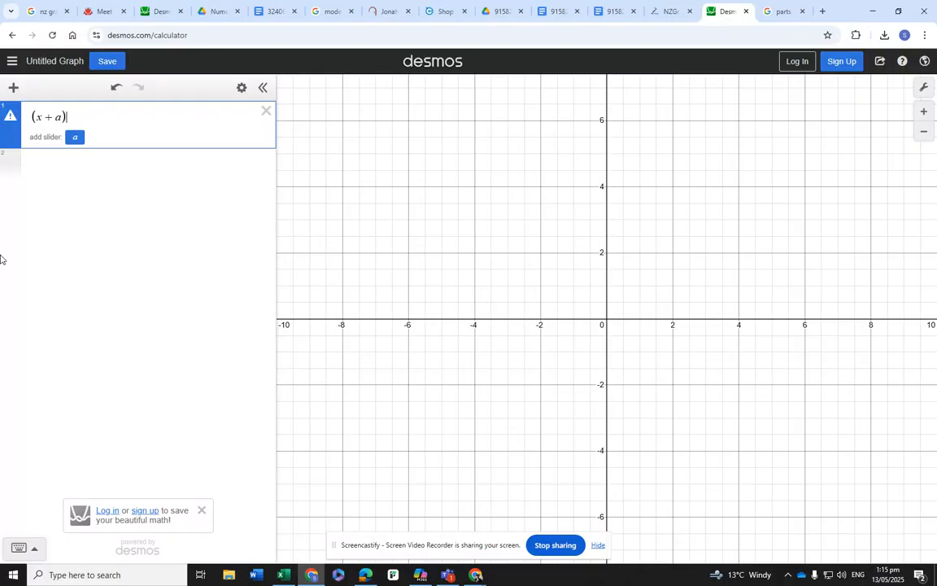
type("^2")
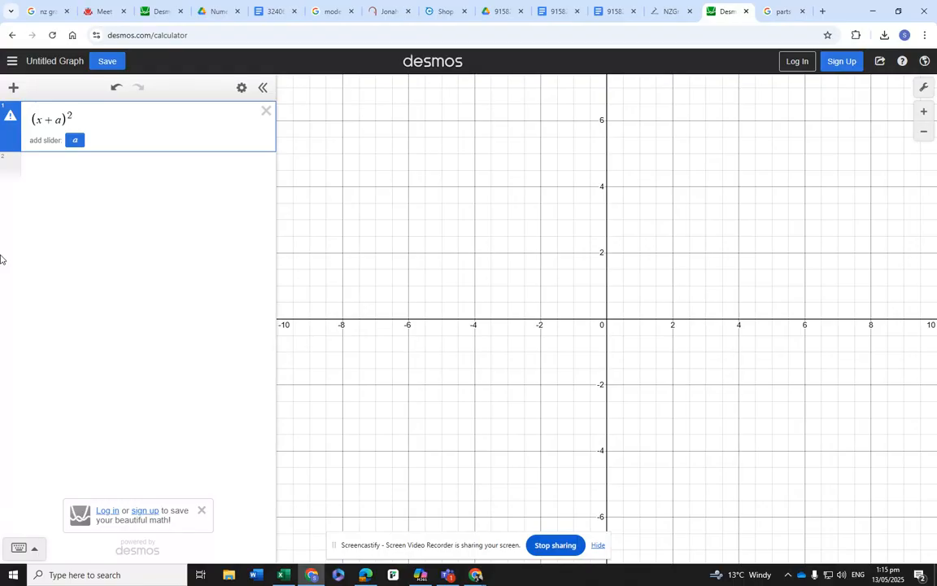
type("/")
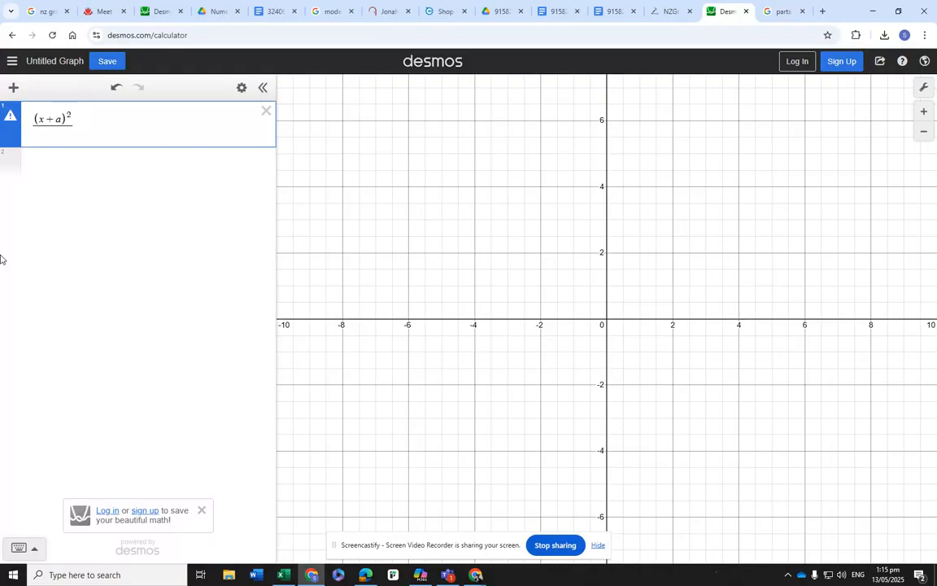
type("s")
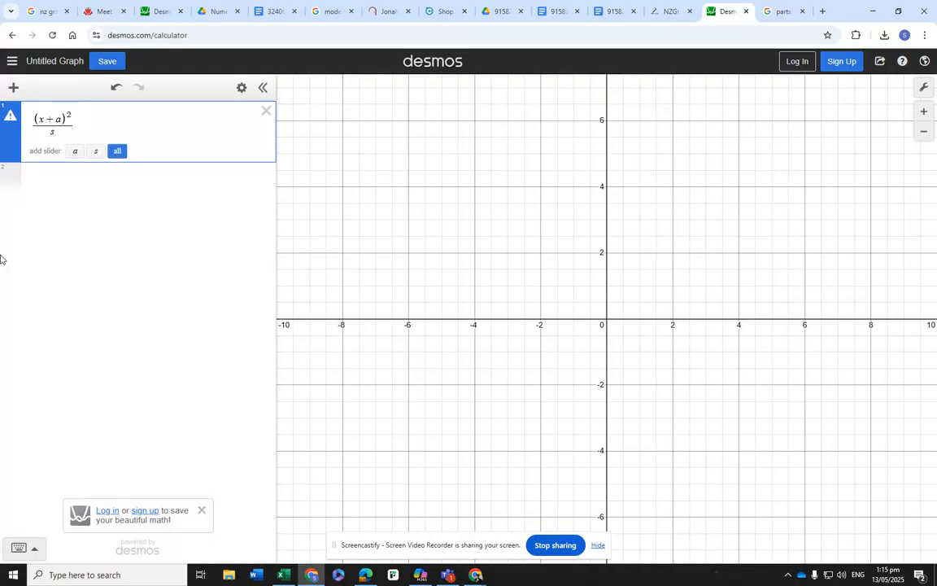
key("BackSpace")
type("c")
key("Right")
- Add the term (y+b)^2 divided by d, set the sum equal to 1, and create sliders for all parameters
type("+(")
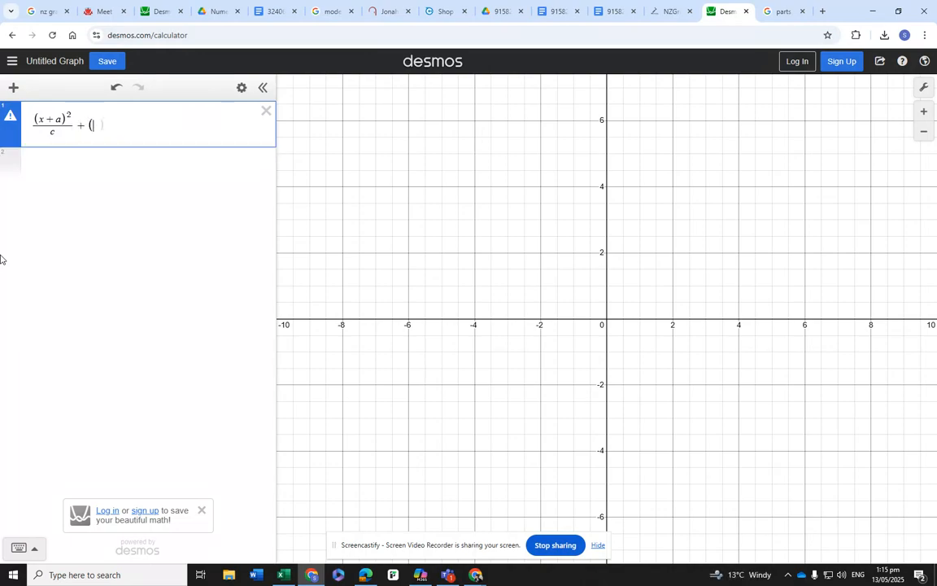
type("y")
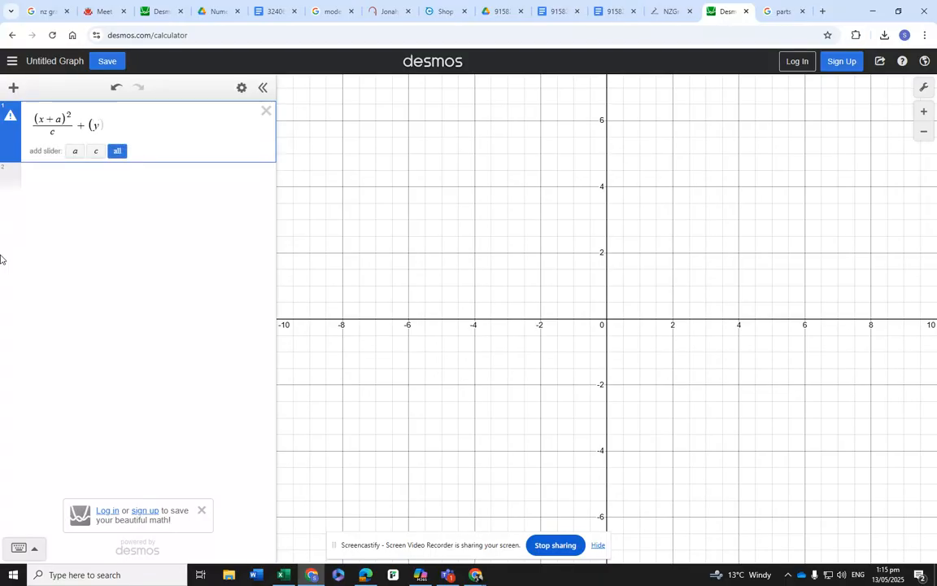
type("+")
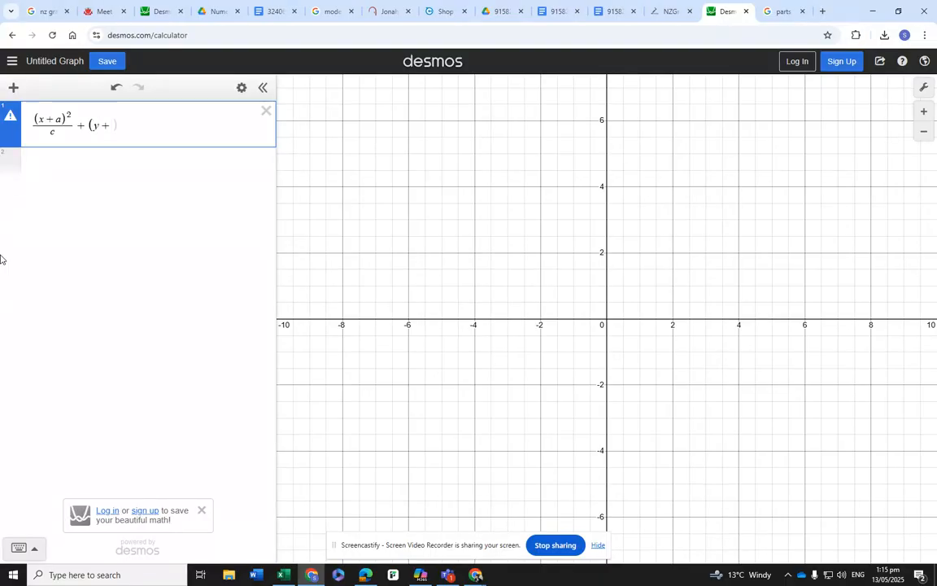
type("b")
key("Right")
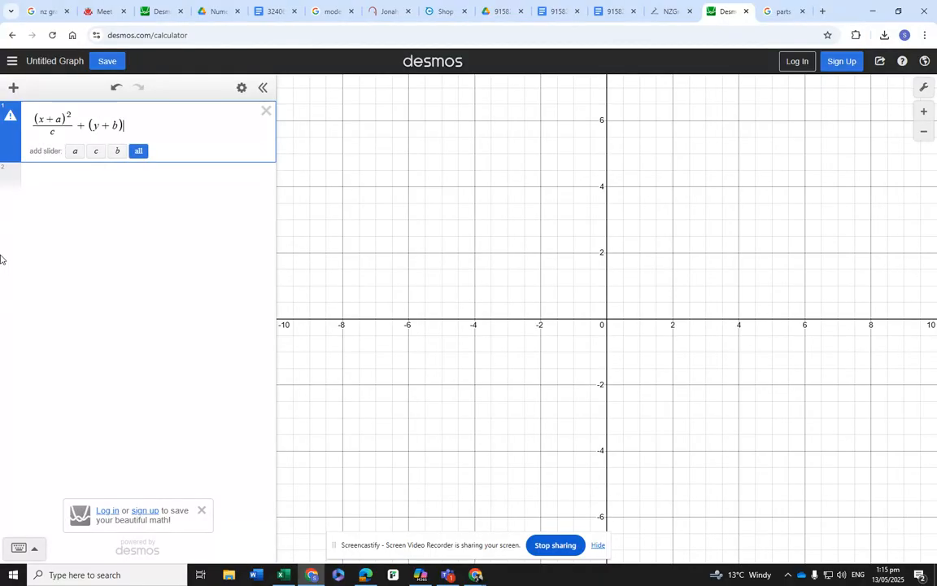
type("^2/")
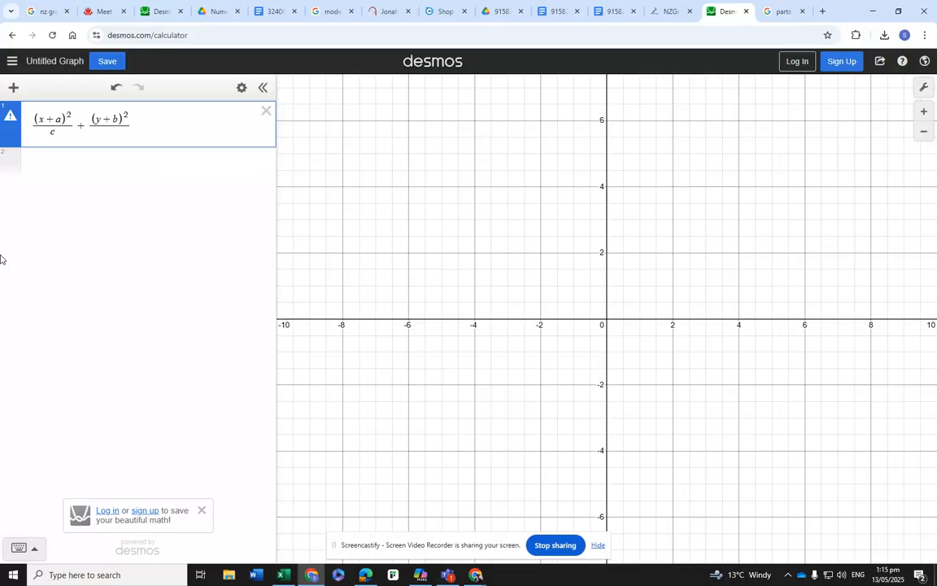
type("d")
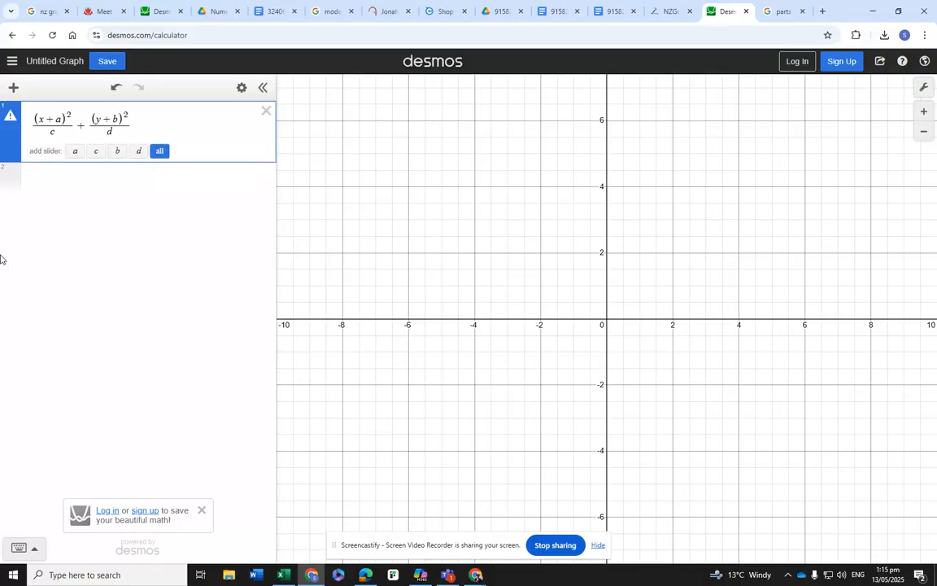
type("=1")
left_click(159, 152)
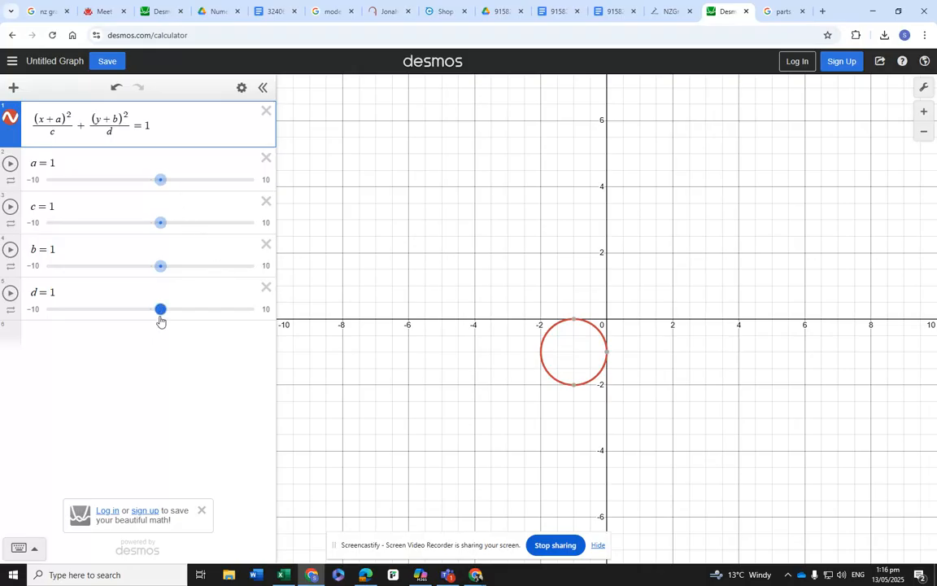
- Try out the sliders for a and b, and stretch the circle horizontally by setting c to 10
mouse_move(165, 186)
left_mouse_down()
mouse_move(208, 190)
mouse_move(108, 189)
mouse_move(185, 191)
mouse_move(159, 194)
mouse_move(167, 193)
left_mouse_up()
mouse_move(161, 270)
left_mouse_down()
mouse_move(112, 266)
mouse_move(180, 266)
mouse_move(143, 266)
mouse_move(160, 270)
left_mouse_up()
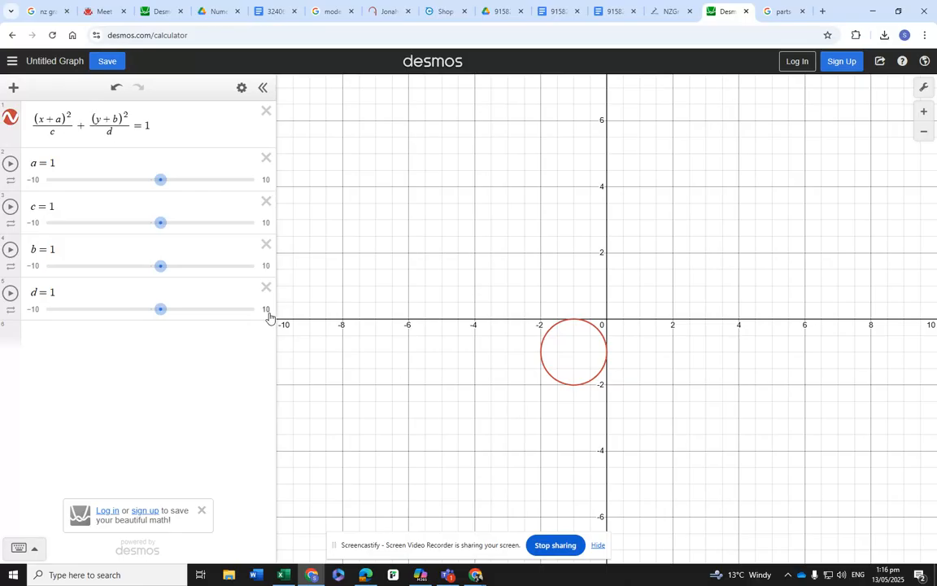
left_click_drag(163, 231, 259, 227)
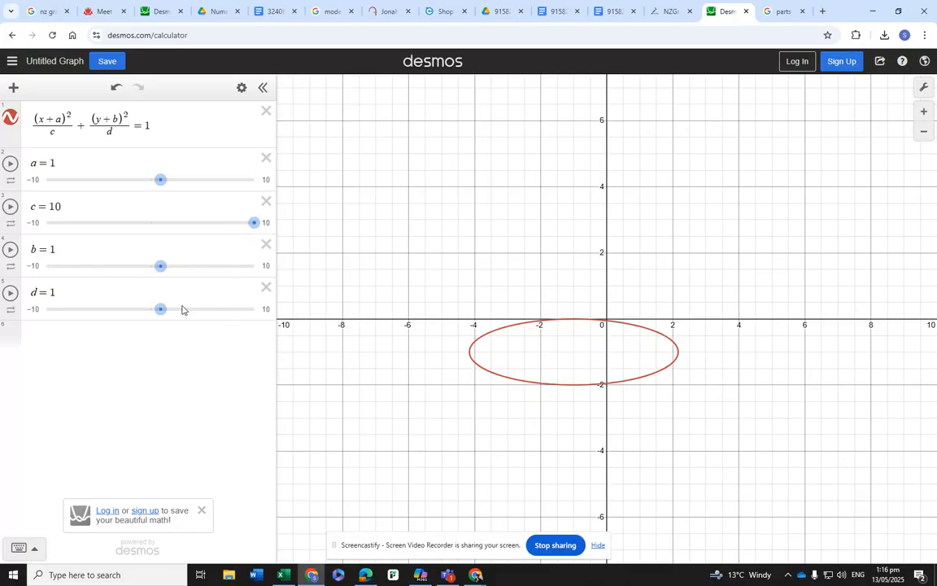
- Return c to 1 and stretch the curve vertically by setting d to 10
left_click_drag(255, 225, 163, 236)
left_click_drag(161, 309, 254, 309)
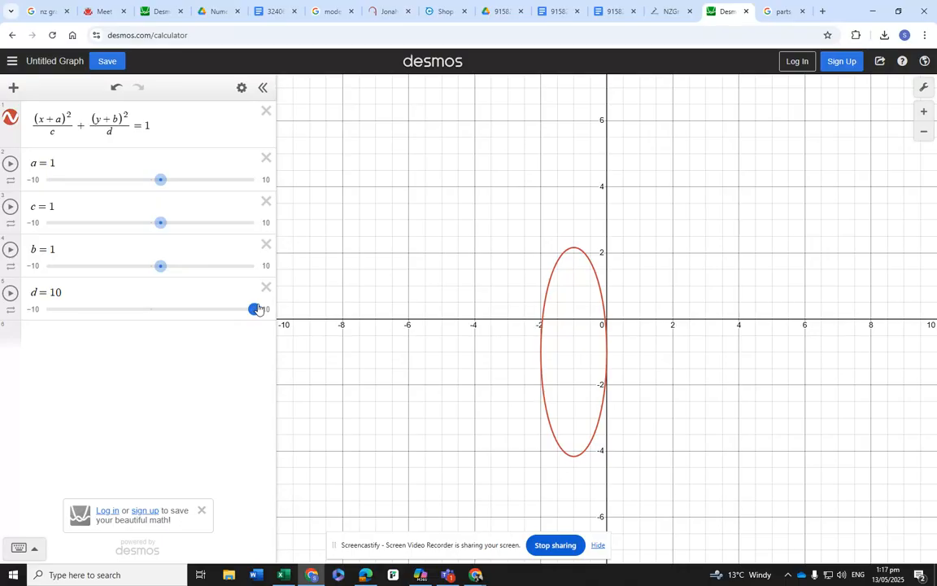
left_click_drag(255, 309, 254, 309)
- Centre the ellipse on the origin by setting a and b to 0, and display the coordinates of its lowest and highest points
left_click_drag(161, 186, 150, 188)
mouse_move(161, 268)
left_mouse_down()
mouse_move(137, 274)
mouse_move(160, 271)
mouse_move(149, 270)
left_mouse_up()
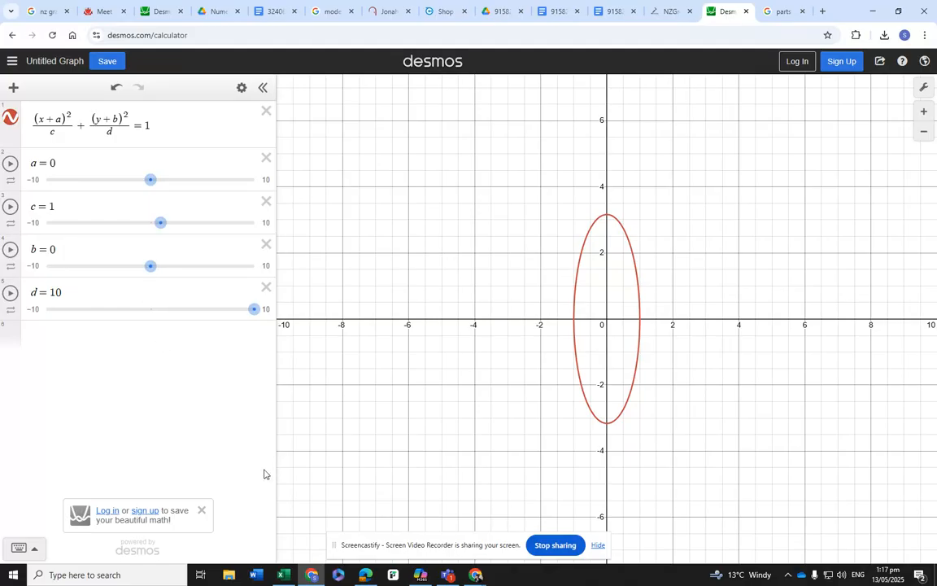
left_click(608, 424)
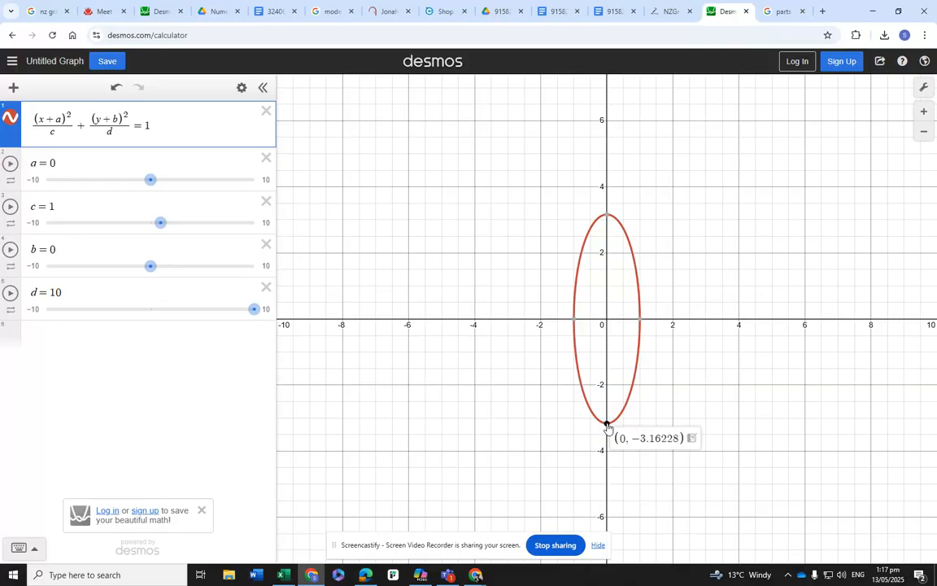
left_click(605, 218)
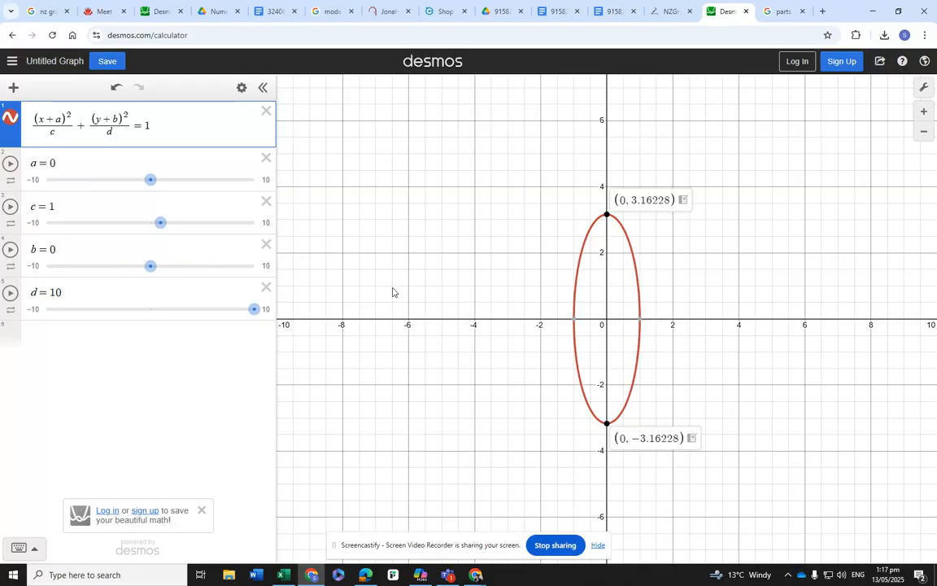
- Set d to 9 and display the coordinates of the ellipse's two y-intercepts
left_click_drag(255, 311, 244, 314)
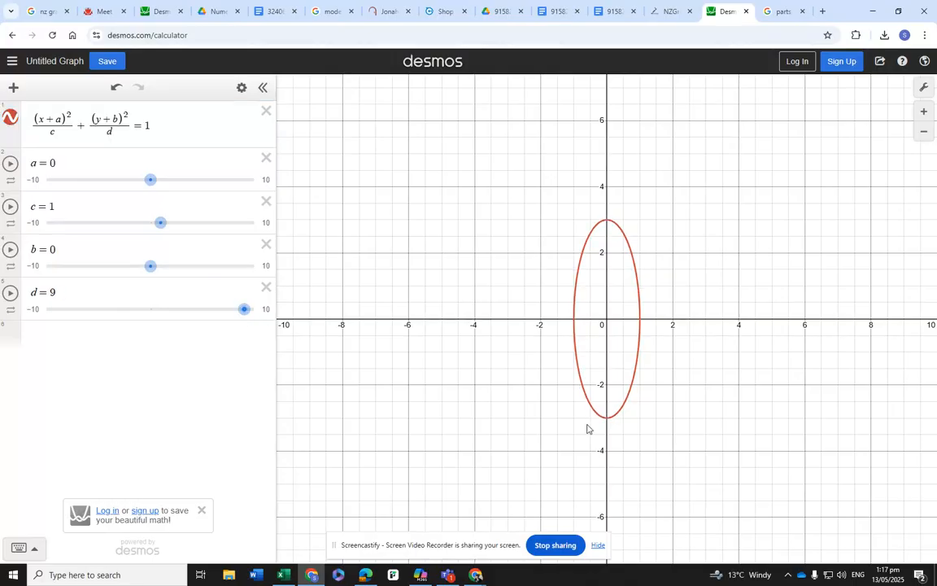
left_click(608, 223)
left_click(607, 226)
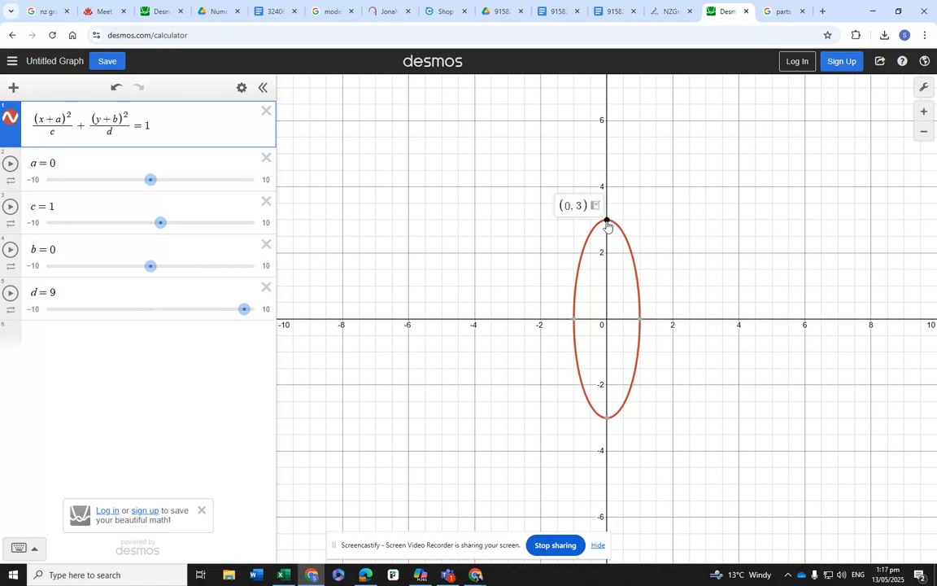
left_click(607, 418)
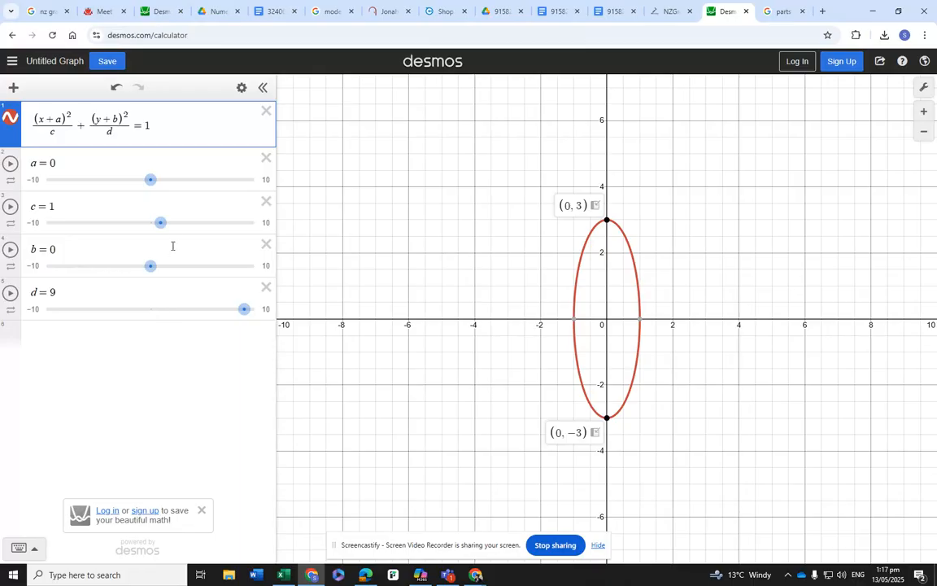
- Set c to 9 and display the coordinates of the curve's two x-intercepts
left_click_drag(162, 229, 258, 232)
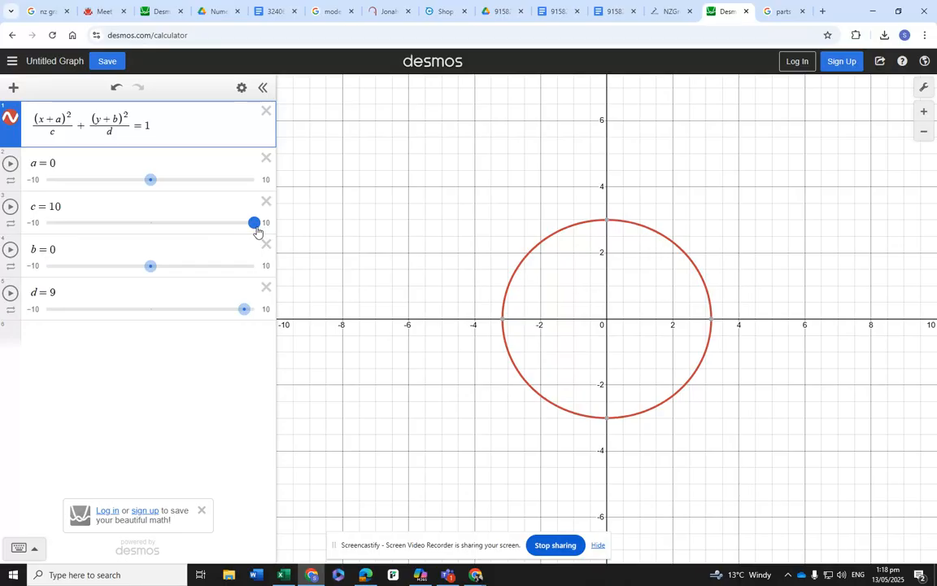
left_click_drag(257, 232, 247, 232)
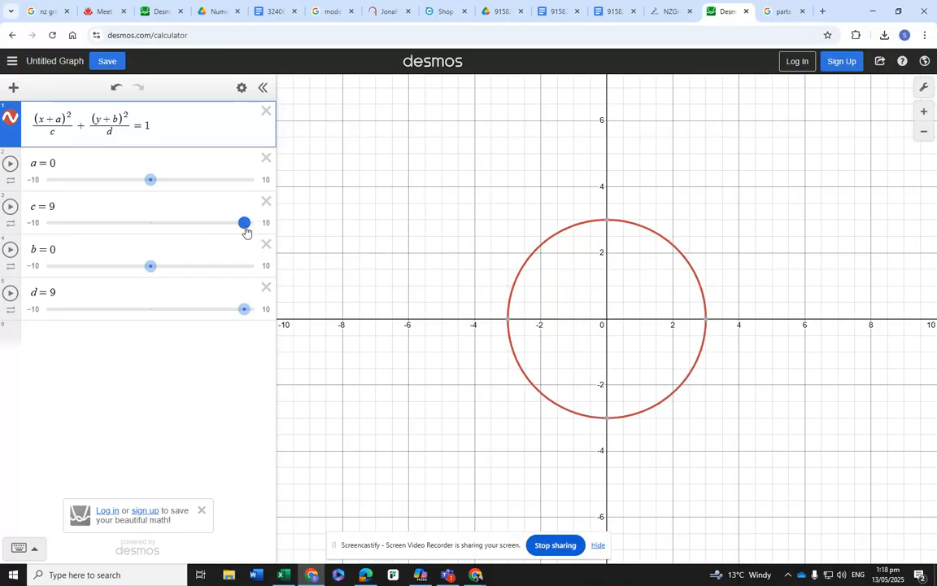
left_click(509, 323)
left_click(707, 321)
- Narrow the curve horizontally by setting the c slider to 5.6
left_click_drag(244, 224, 211, 244)
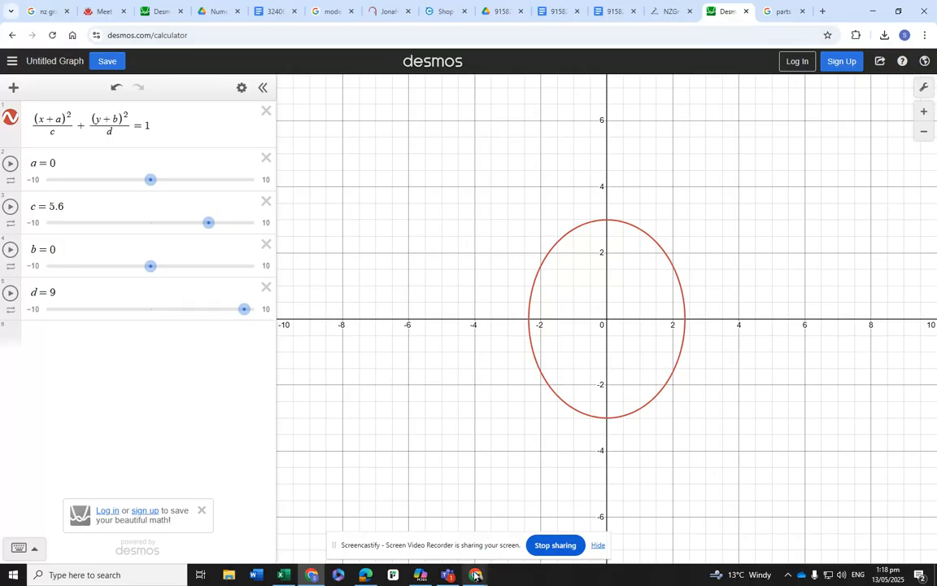
mouse_move(479, 578)
left_click(505, 534)
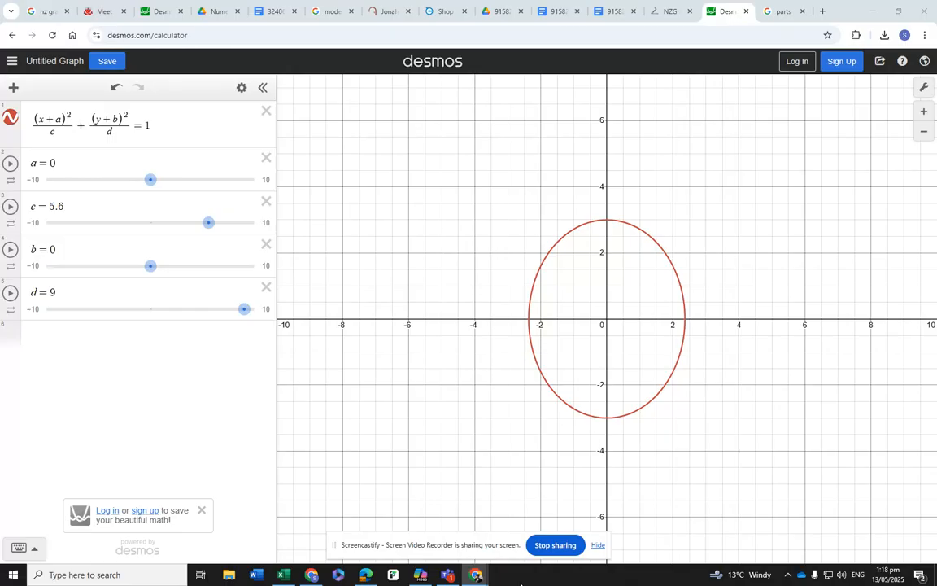
mouse_move(476, 574)
mouse_move(512, 547)
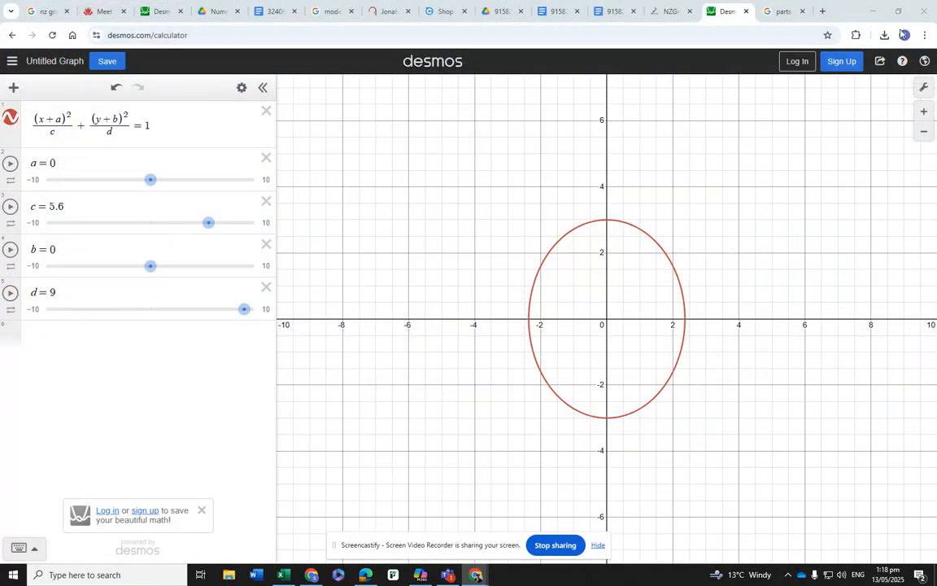